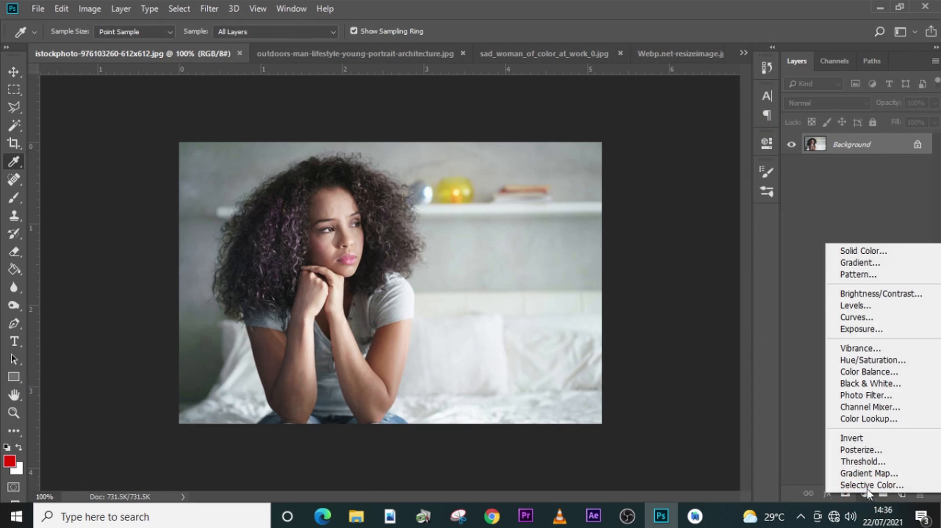
- Add a Hue/Saturation adjustment layer above the photo and set its saturation to -50
{"action": "left_click", "coordinate": [875, 359]}
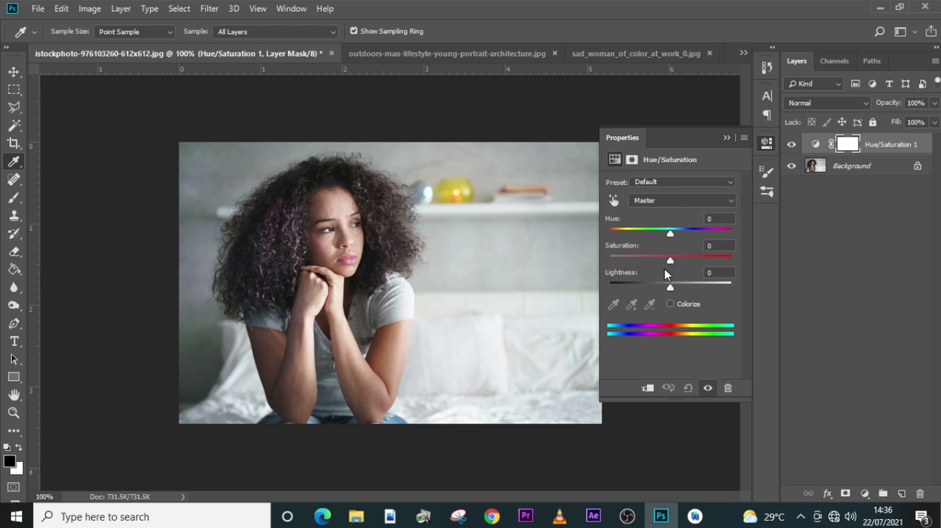
{"action": "left_click_drag", "start_coordinate": [669, 261], "coordinate": [640, 260]}
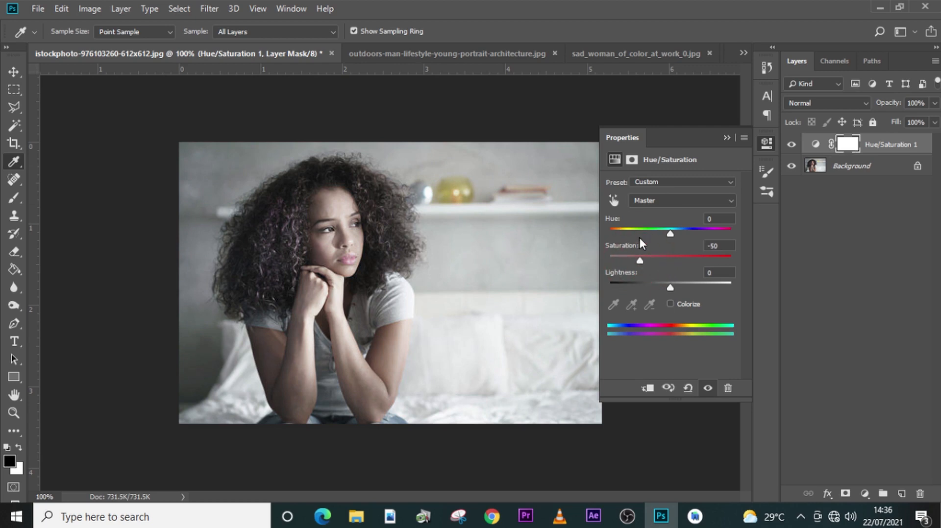
{"action": "left_click", "coordinate": [727, 137]}
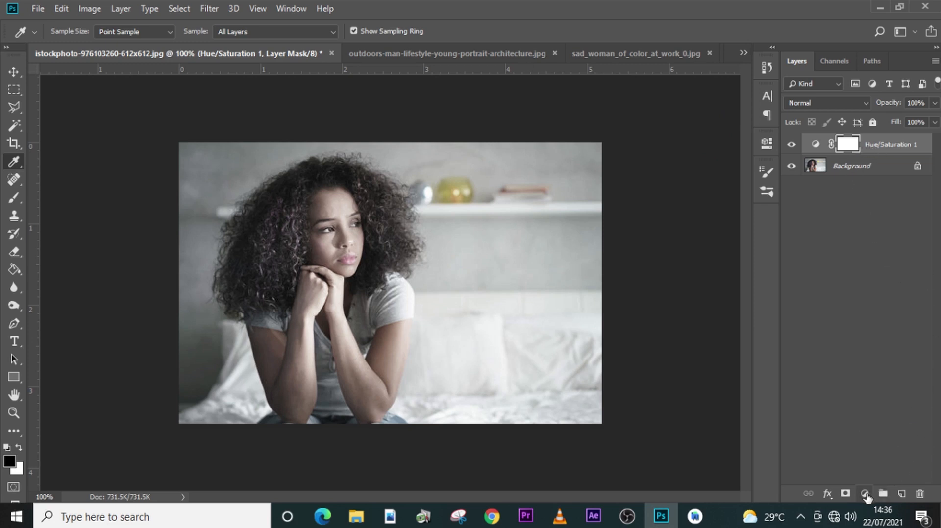
- Add a black Solid Color fill layer above the Hue/Saturation layer
{"action": "left_click", "coordinate": [864, 493]}
{"action": "left_click", "coordinate": [871, 250]}
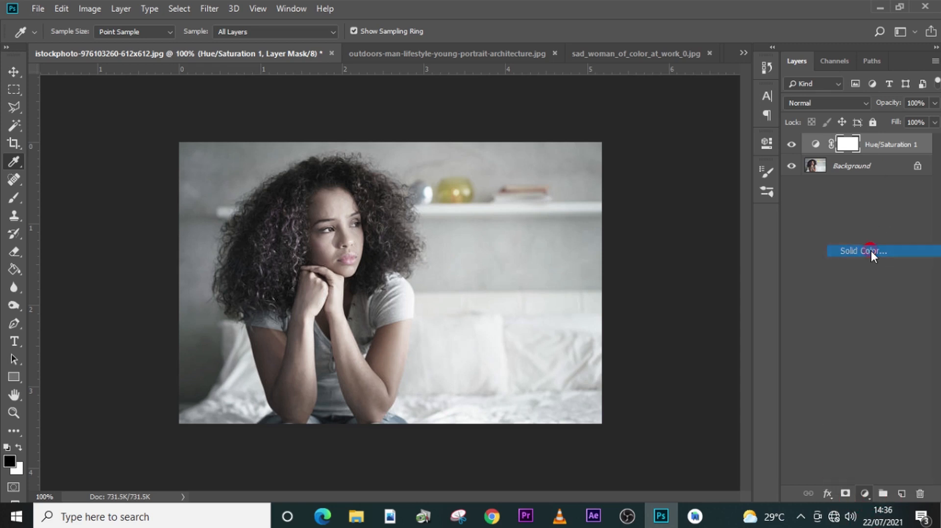
{"action": "left_click_drag", "start_coordinate": [580, 358], "coordinate": [569, 368]}
{"action": "left_click", "coordinate": [903, 182]}
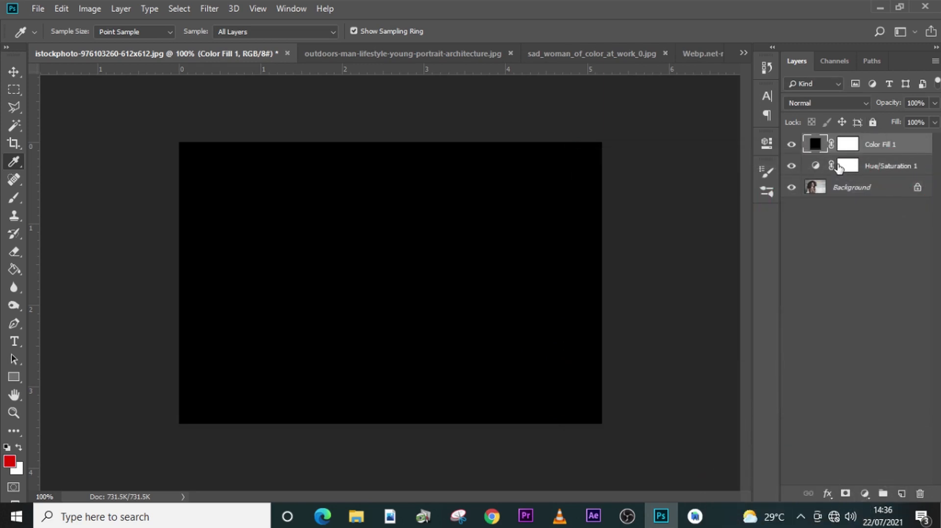
- In the black fill layer's Blend If settings, split the underlying layer's white slider and move its inner half near the black end
{"action": "double_click", "coordinate": [923, 147]}
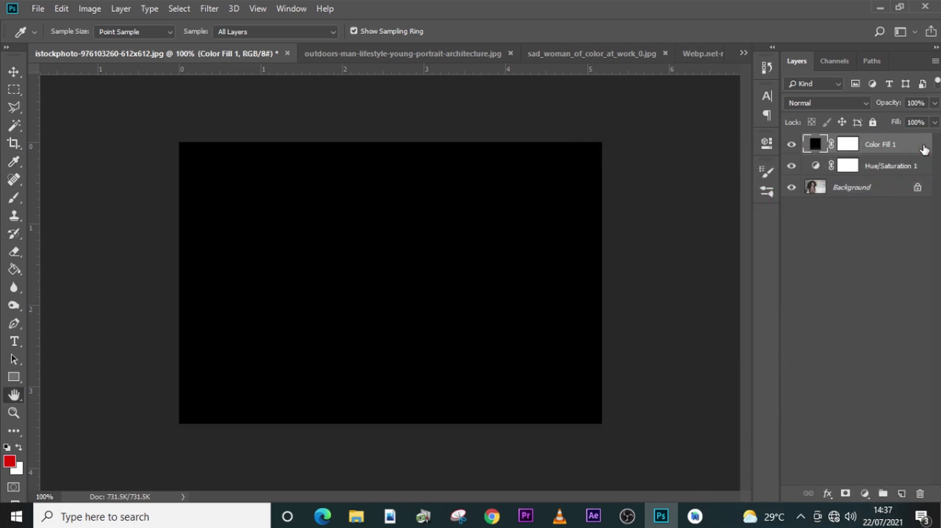
{"action": "left_click_drag", "start_coordinate": [745, 141], "coordinate": [758, 86]}
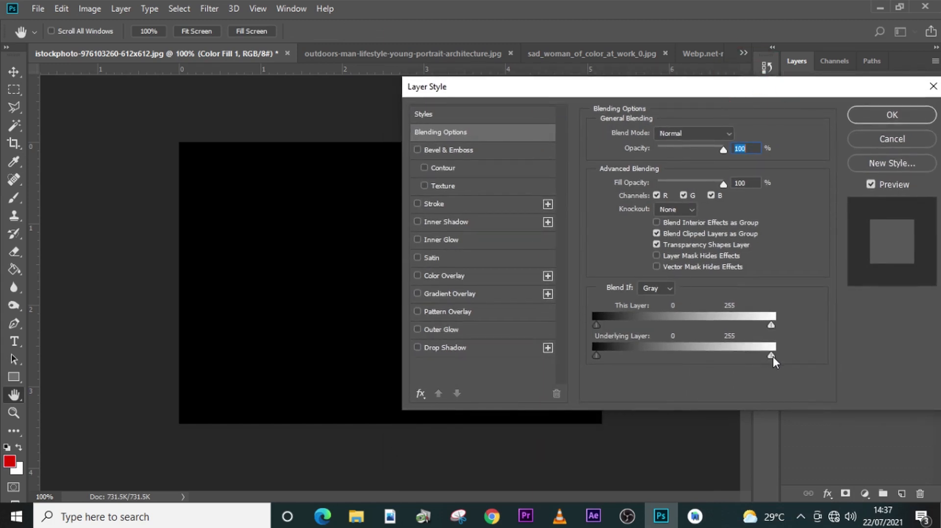
{"action": "key", "text": "alt"}
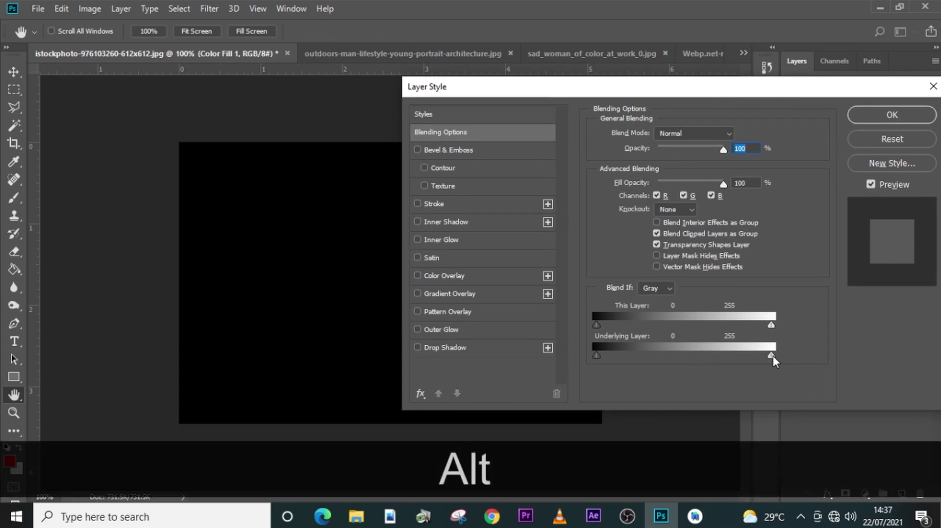
{"action": "left_click_drag", "start_coordinate": [772, 356], "coordinate": [608, 357]}
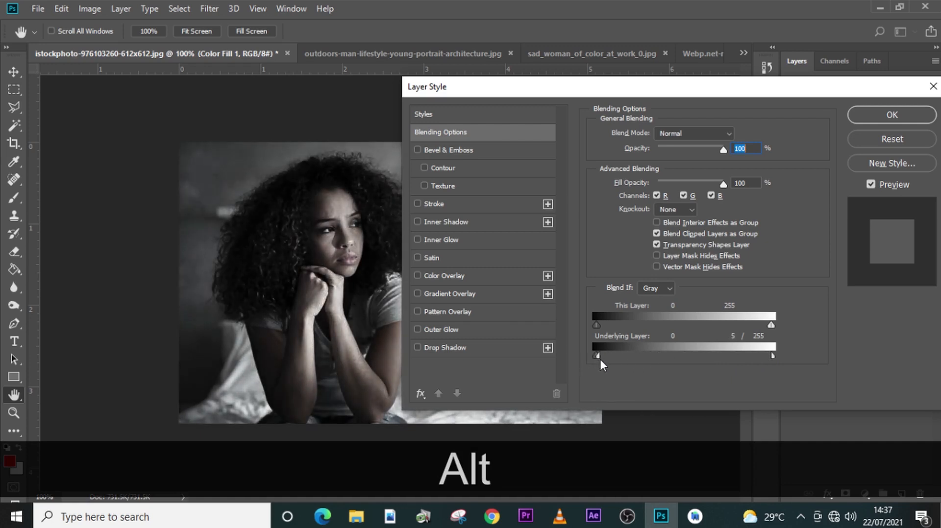
{"action": "left_click_drag", "start_coordinate": [636, 359], "coordinate": [616, 358]}
{"action": "left_click", "coordinate": [892, 115]}
- Toggle the visibility of the black fill and Hue/Saturation layers to compare the photo with and without them
{"action": "left_click", "coordinate": [791, 145]}
{"action": "left_click", "coordinate": [791, 144]}
{"action": "left_click", "coordinate": [791, 145]}
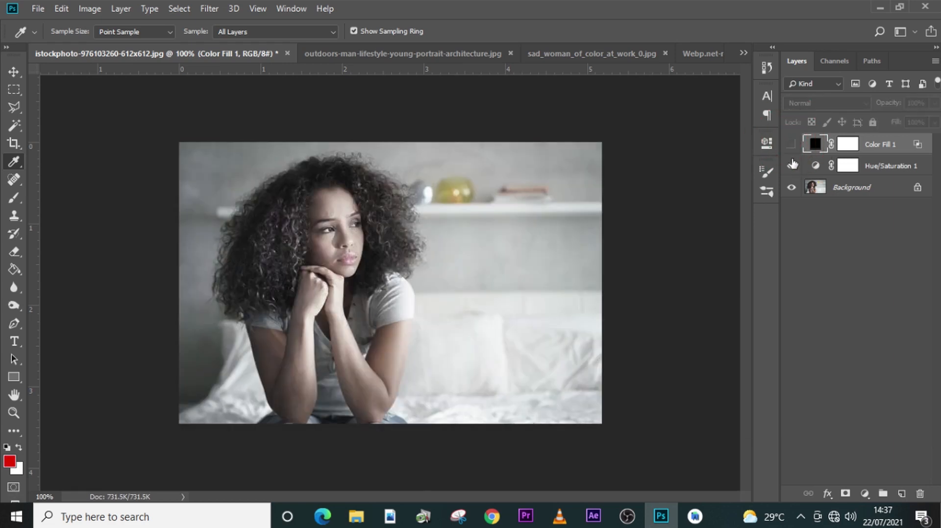
{"action": "left_click", "coordinate": [791, 166]}
{"action": "left_click", "coordinate": [791, 166]}
{"action": "left_click", "coordinate": [791, 144]}
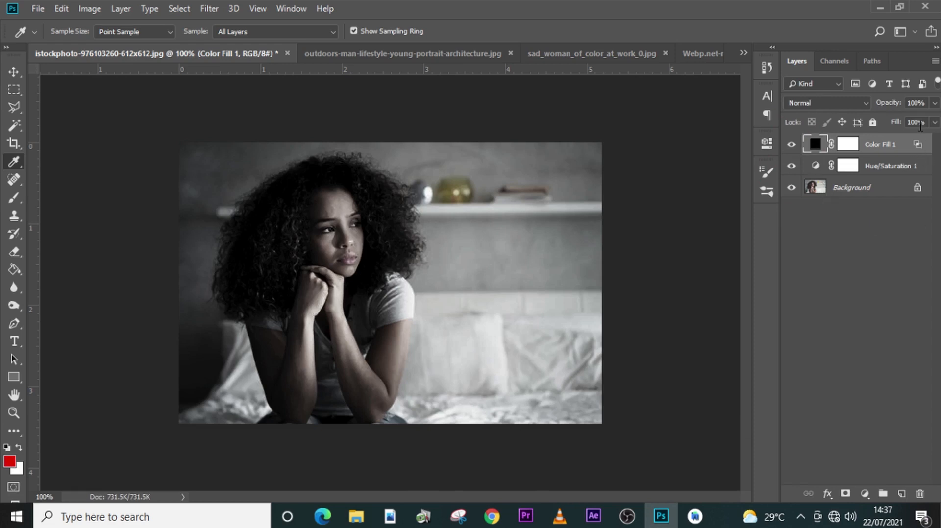
- Set the black fill layer's opacity to 50%
{"action": "left_click", "coordinate": [925, 102]}
{"action": "type", "text": "50"}
{"action": "key", "text": "Return"}
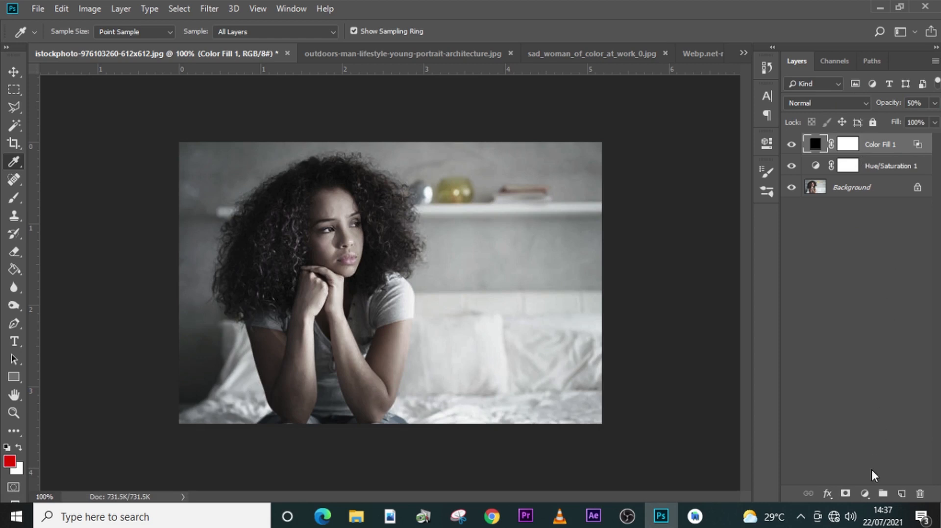
- Add a Gradient Map adjustment layer on top and load the Photographic Toning gradients in place of the current presets
{"action": "left_click", "coordinate": [864, 493]}
{"action": "left_click", "coordinate": [865, 477]}
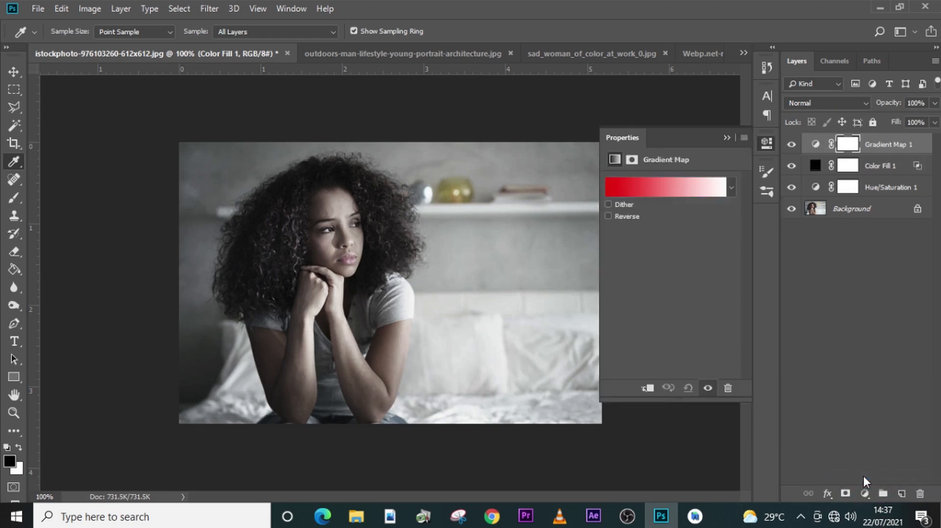
{"action": "left_click", "coordinate": [687, 190]}
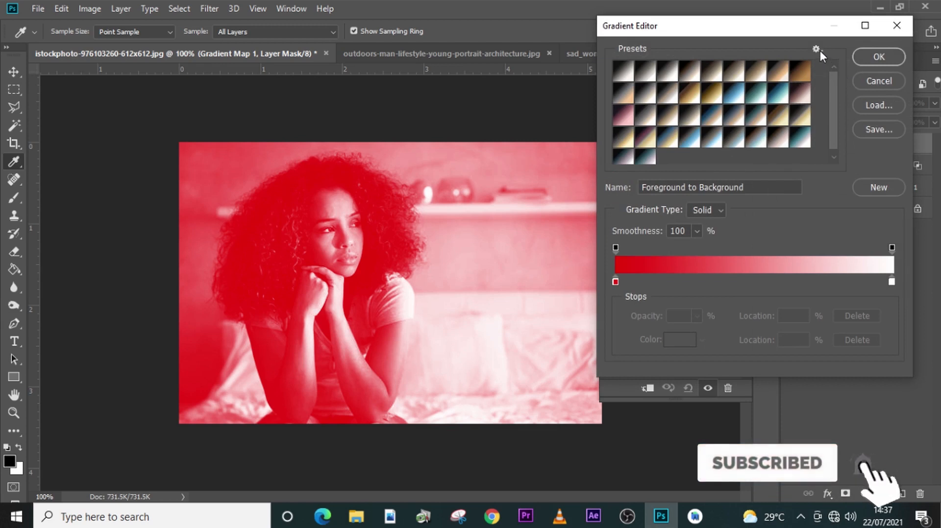
{"action": "left_click", "coordinate": [816, 49]}
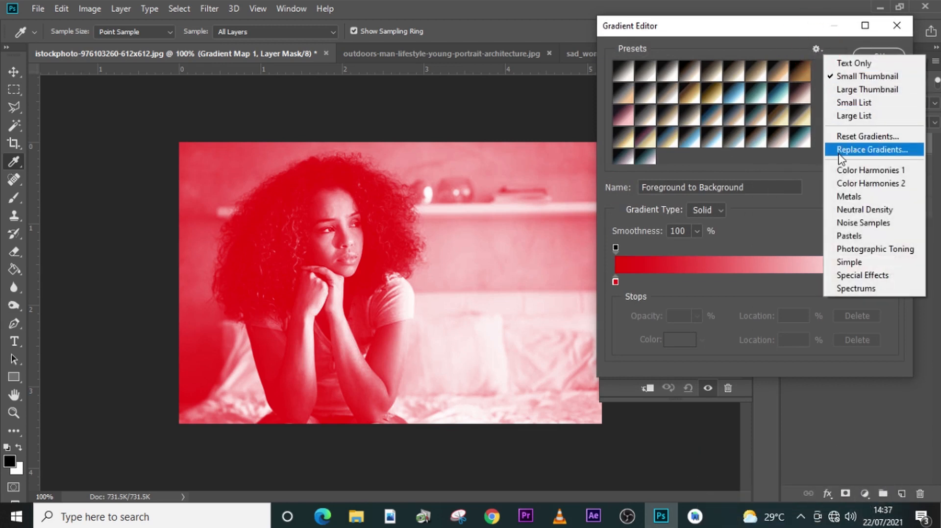
{"action": "left_click", "coordinate": [850, 250]}
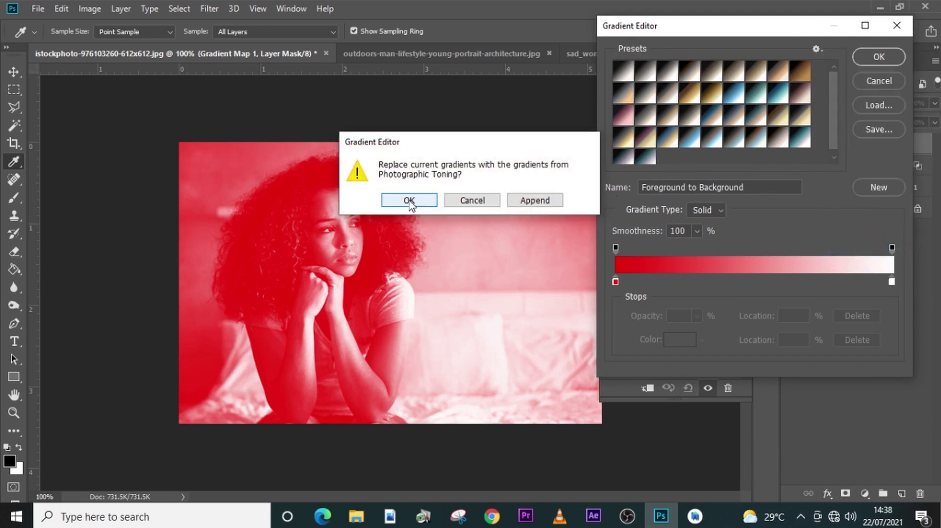
{"action": "left_click", "coordinate": [408, 201]}
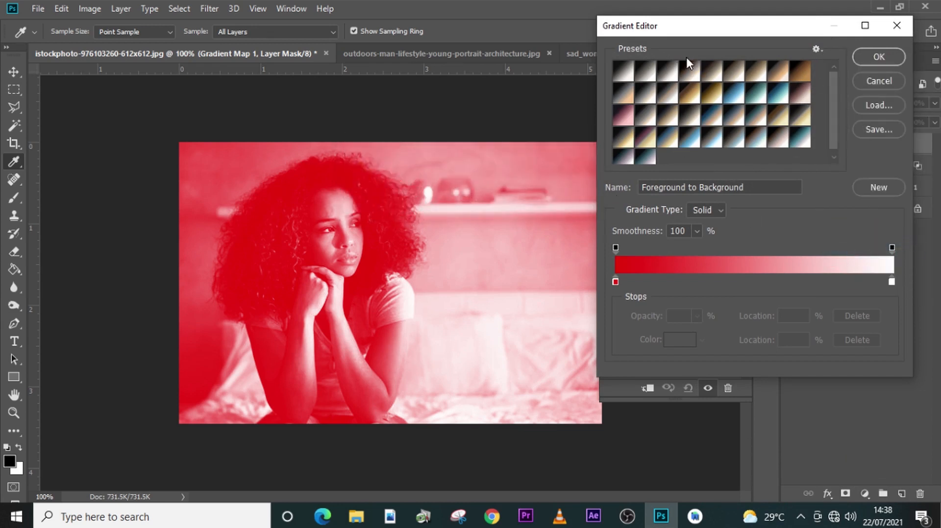
- Try several toning presets and apply the Gold-Copper gradient to the gradient map
{"action": "left_click", "coordinate": [619, 75]}
{"action": "left_click", "coordinate": [666, 75]}
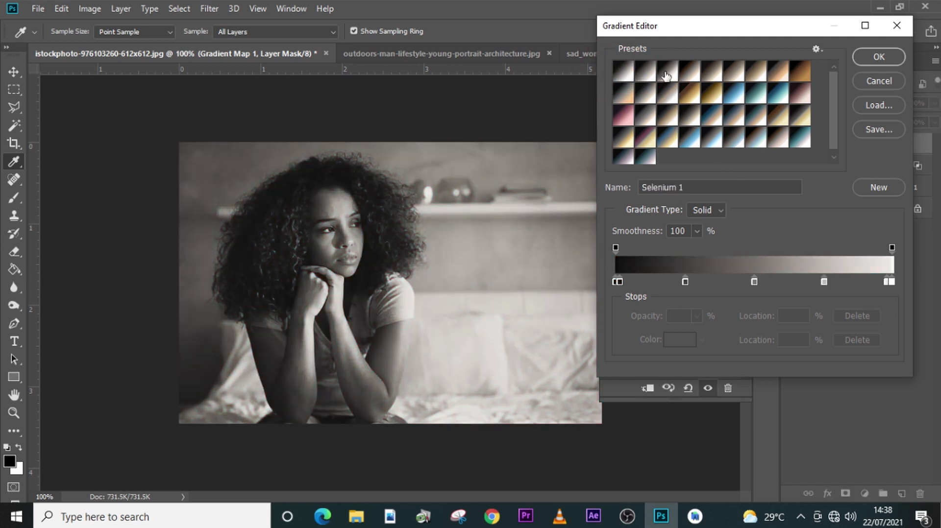
{"action": "left_click", "coordinate": [646, 140]}
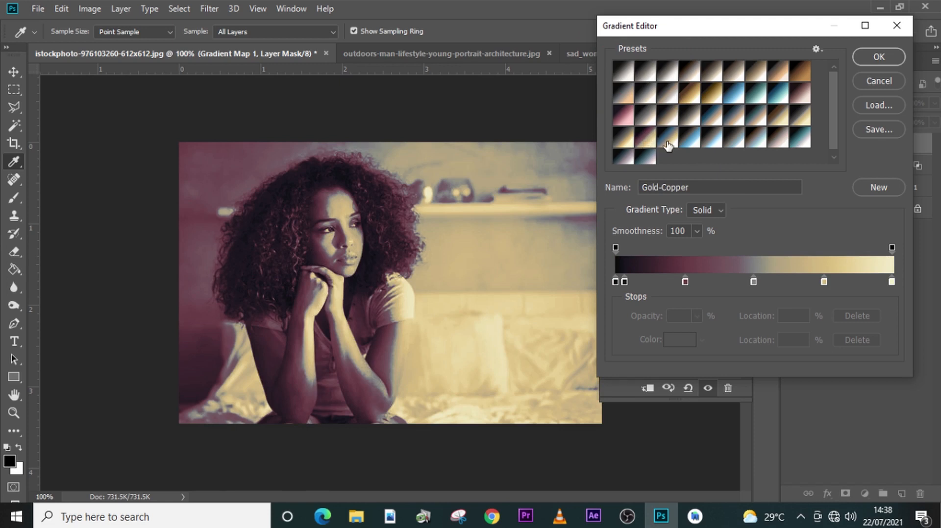
{"action": "left_click", "coordinate": [667, 140]}
{"action": "left_click", "coordinate": [646, 140]}
{"action": "left_click", "coordinate": [879, 56]}
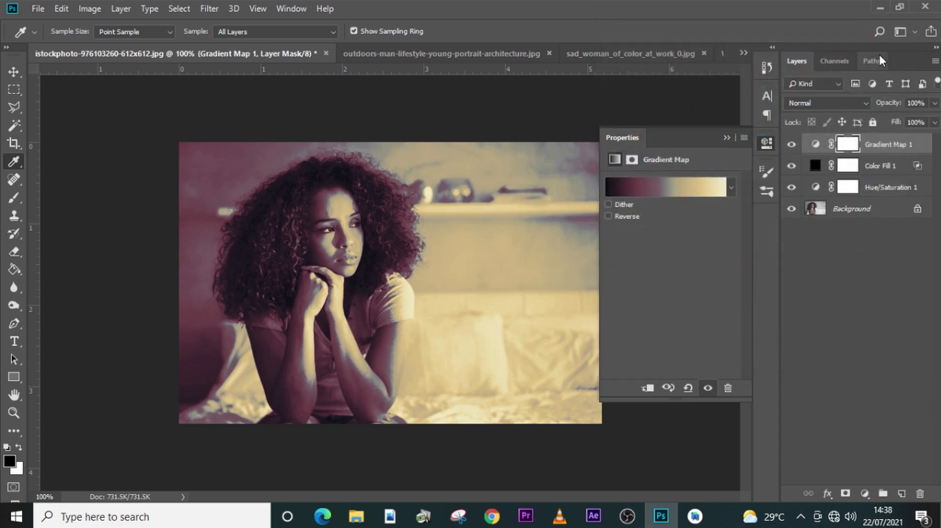
- Set the gradient map layer's blend mode to Soft Light and its opacity to 80%
{"action": "left_click", "coordinate": [814, 102]}
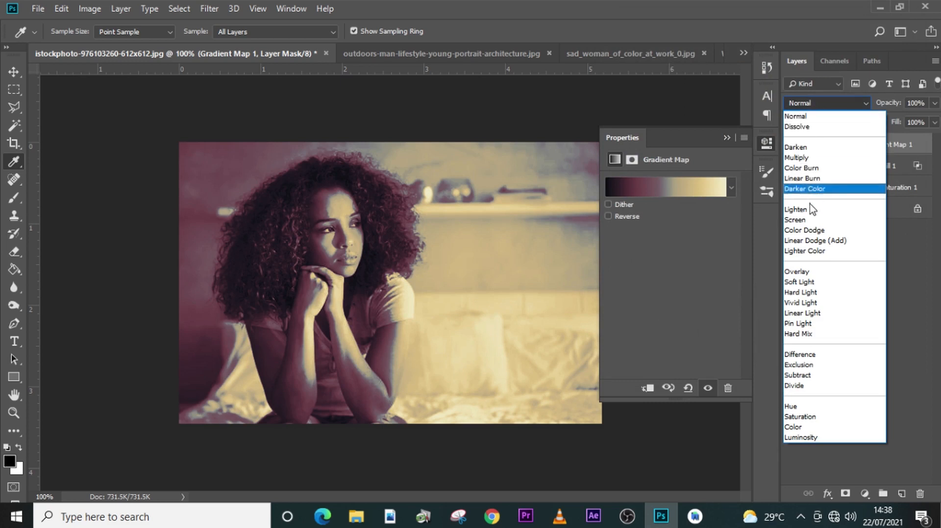
{"action": "left_click", "coordinate": [805, 281]}
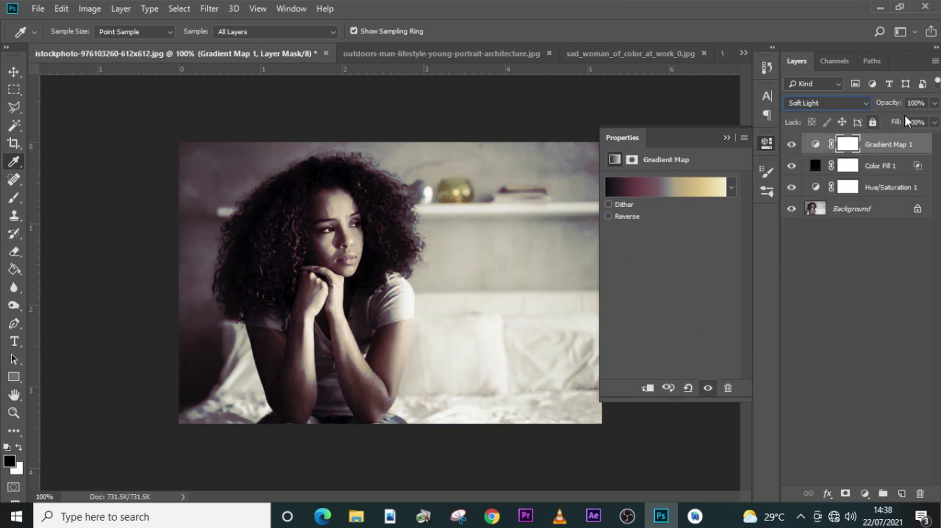
{"action": "left_click", "coordinate": [921, 101]}
{"action": "type", "text": "80"}
{"action": "key", "text": "Return"}
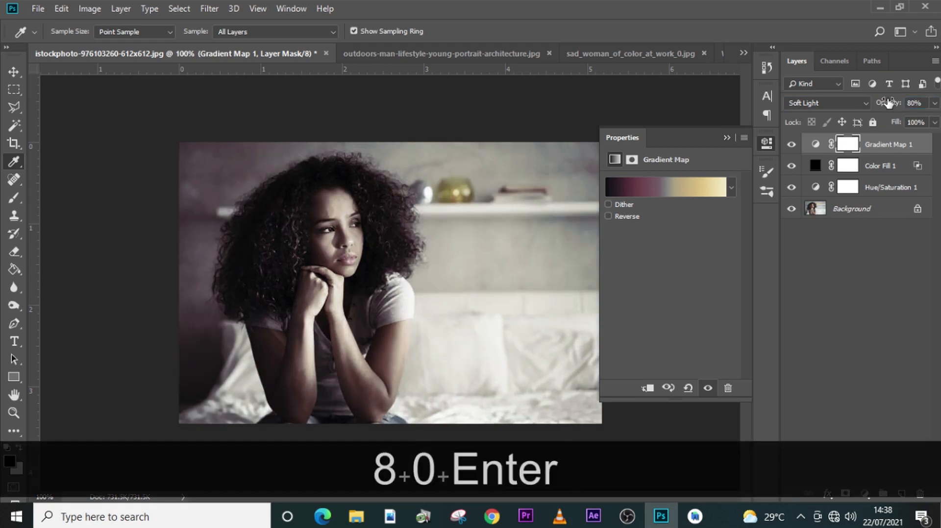
- Reduce the gradient map layer's opacity to 50%
{"action": "left_click", "coordinate": [727, 138]}
{"action": "left_click", "coordinate": [888, 103]}
{"action": "type", "text": "50"}
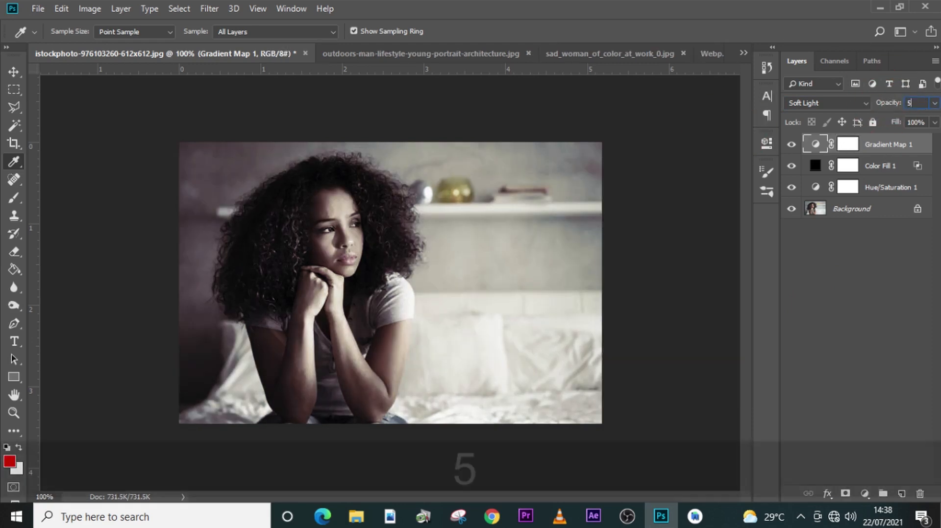
{"action": "key", "text": "Return"}
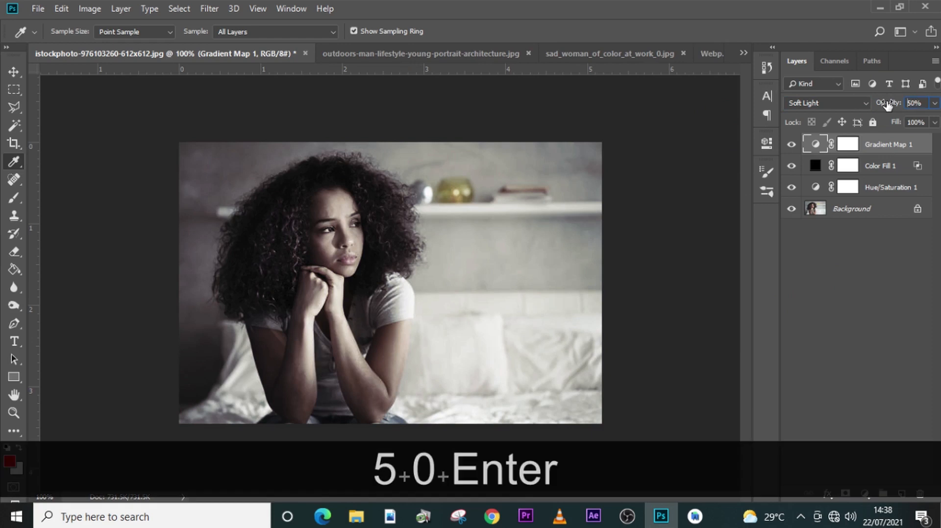
- Raise the black fill layer's opacity to 80%
{"action": "left_click", "coordinate": [874, 169]}
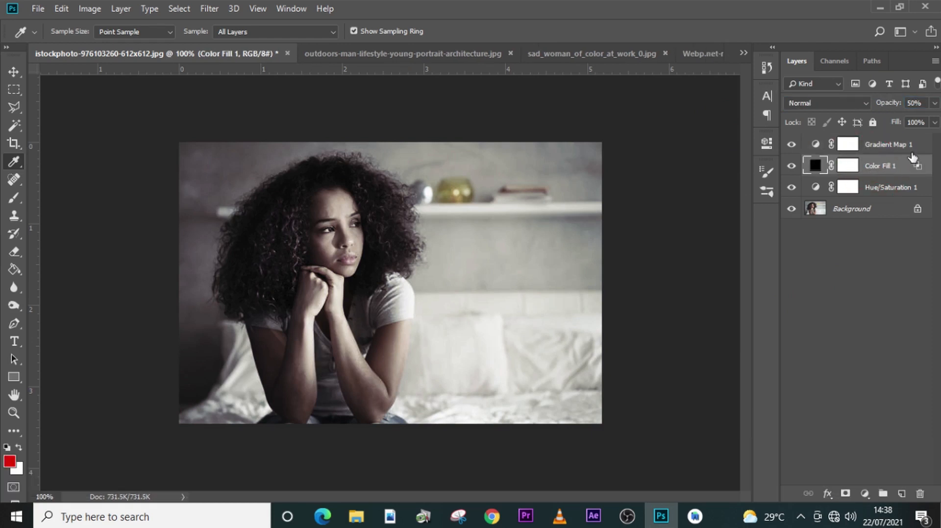
{"action": "left_click", "coordinate": [928, 105]}
{"action": "type", "text": "80"}
{"action": "key", "text": "Return"}
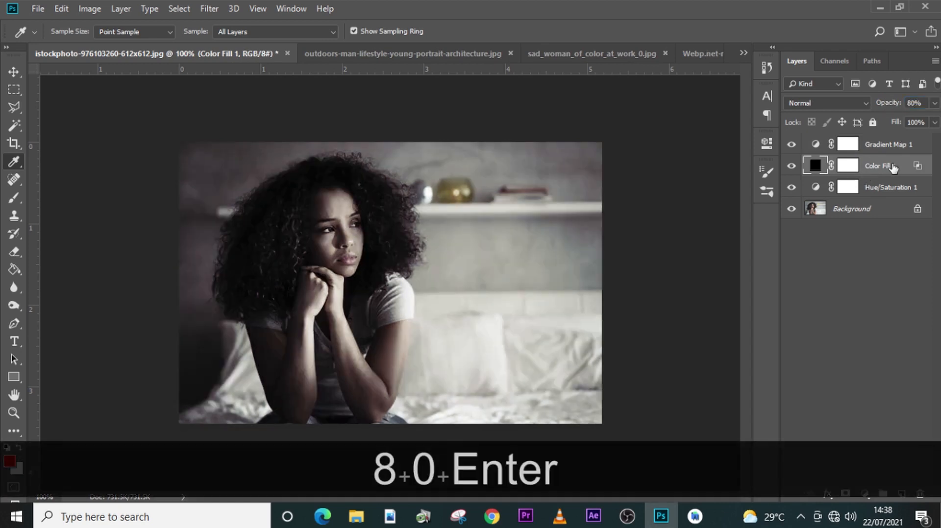
- Toggle the visibility of the black fill and gradient map layers to compare their effect on the photo
{"action": "left_click", "coordinate": [791, 167]}
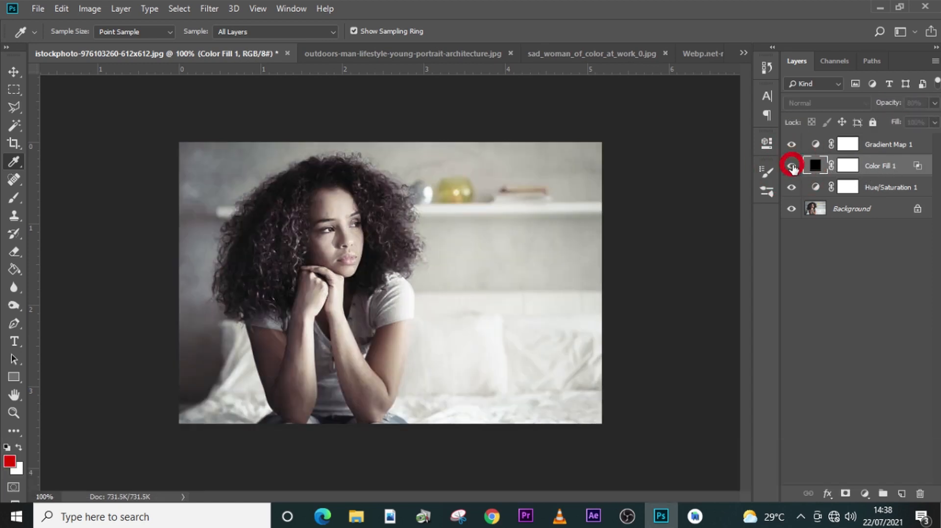
{"action": "left_click", "coordinate": [791, 166]}
{"action": "left_click", "coordinate": [796, 150]}
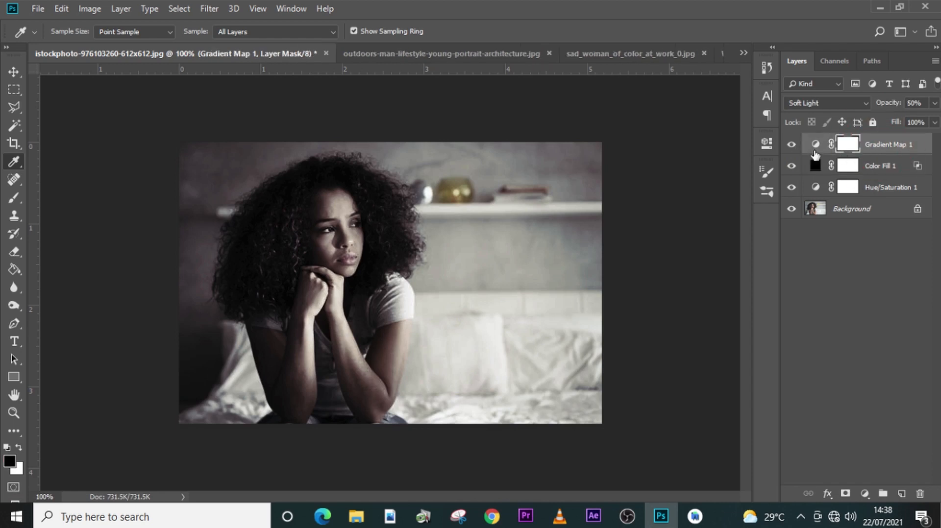
{"action": "left_click", "coordinate": [791, 145]}
{"action": "left_click", "coordinate": [791, 145]}
- Group the gradient map, black fill and Hue/Saturation layers together
{"action": "left_click", "coordinate": [865, 147]}
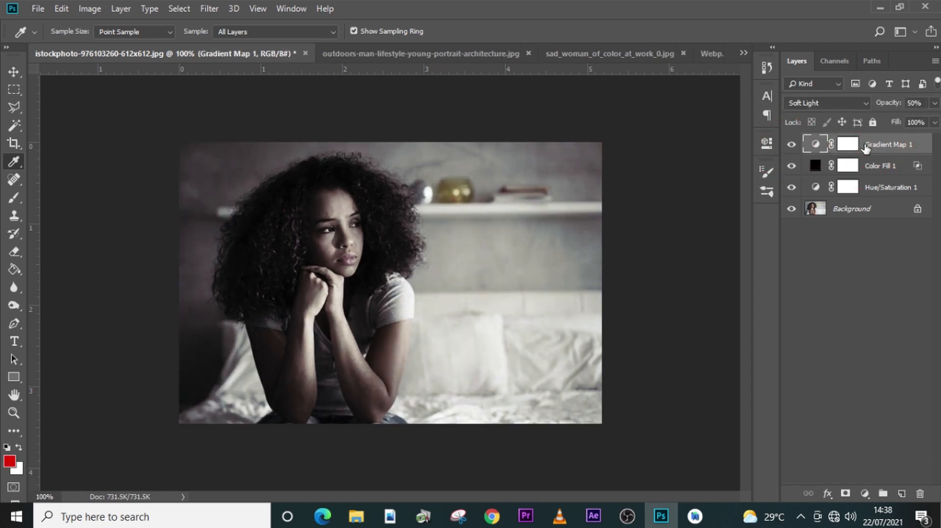
{"action": "left_click", "coordinate": [882, 186], "text": "shift"}
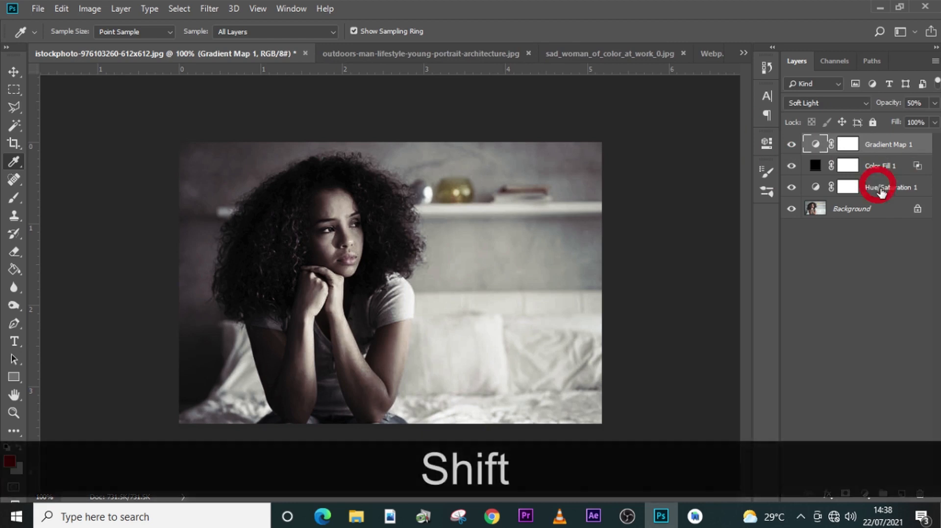
{"action": "key", "text": "ctrl+shift+g"}
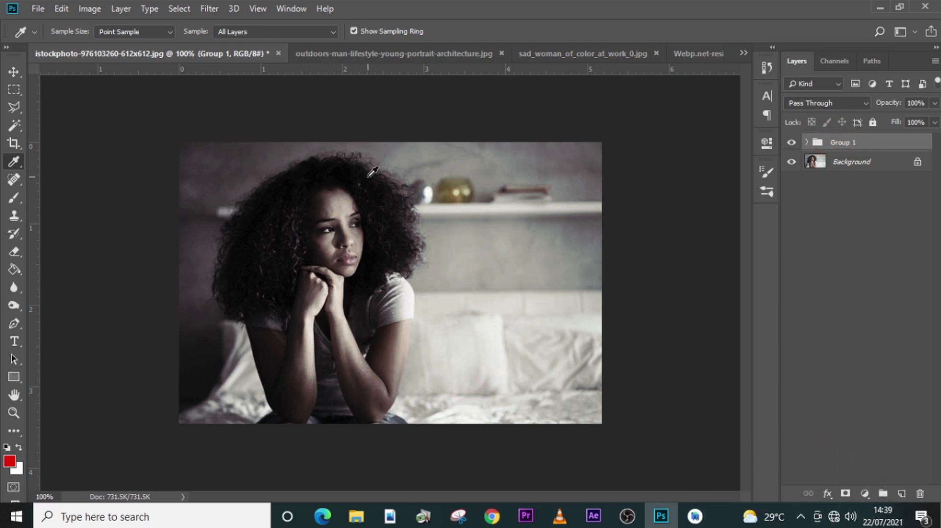
- Copy the adjustment group into the outdoors-man portrait document and slightly lower the opacity of its black fill layer there
{"action": "key", "text": "v"}
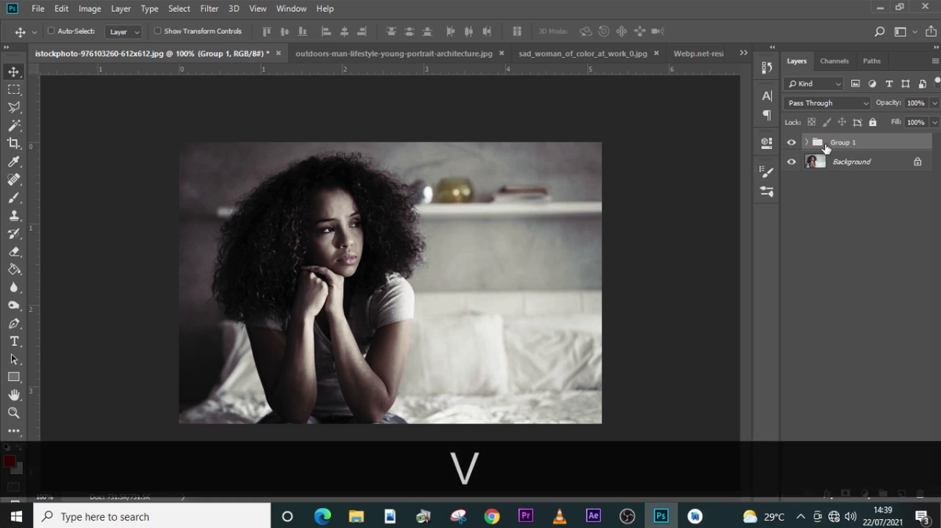
{"action": "mouse_move", "coordinate": [374, 242]}
{"action": "left_mouse_down"}
{"action": "mouse_move", "coordinate": [350, 58]}
{"action": "mouse_move", "coordinate": [385, 242]}
{"action": "left_mouse_up"}
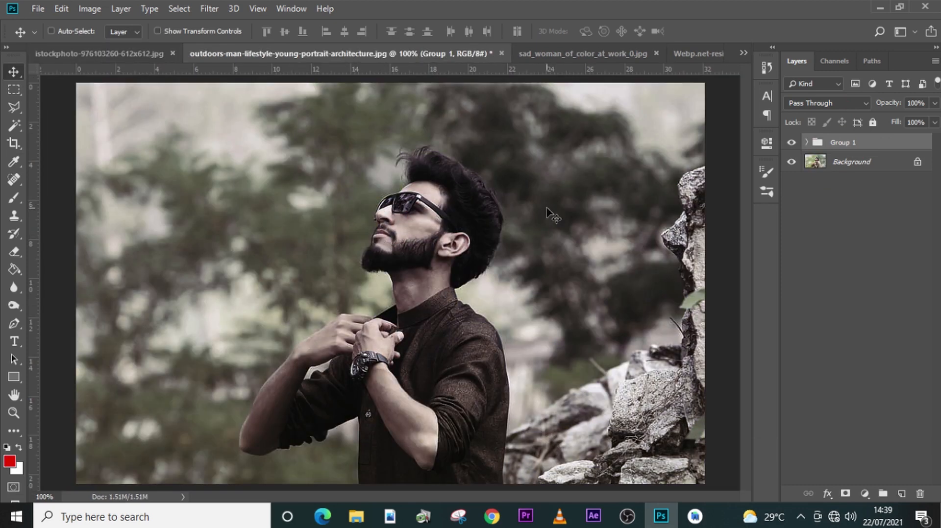
{"action": "left_click", "coordinate": [806, 142]}
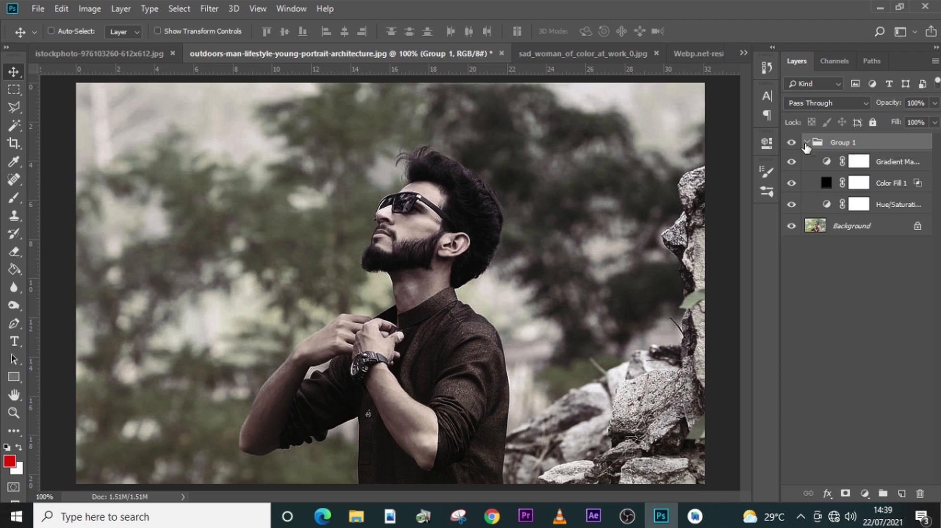
{"action": "left_click", "coordinate": [900, 182]}
{"action": "left_click", "coordinate": [934, 104]}
{"action": "left_click_drag", "start_coordinate": [920, 120], "coordinate": [907, 121]}
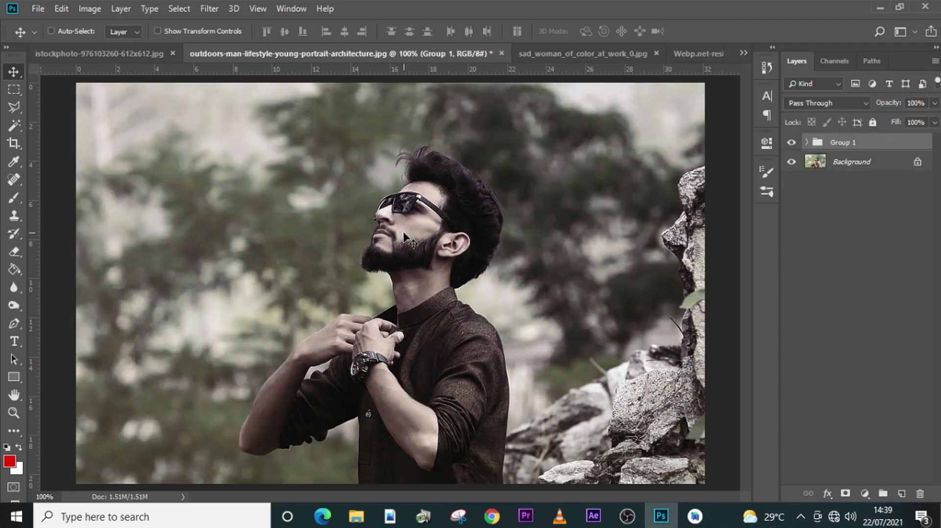
- Copy the adjustment group into the sad_woman_of_color_at_work_0.jpg document
{"action": "left_click_drag", "start_coordinate": [404, 233], "coordinate": [468, 227]}
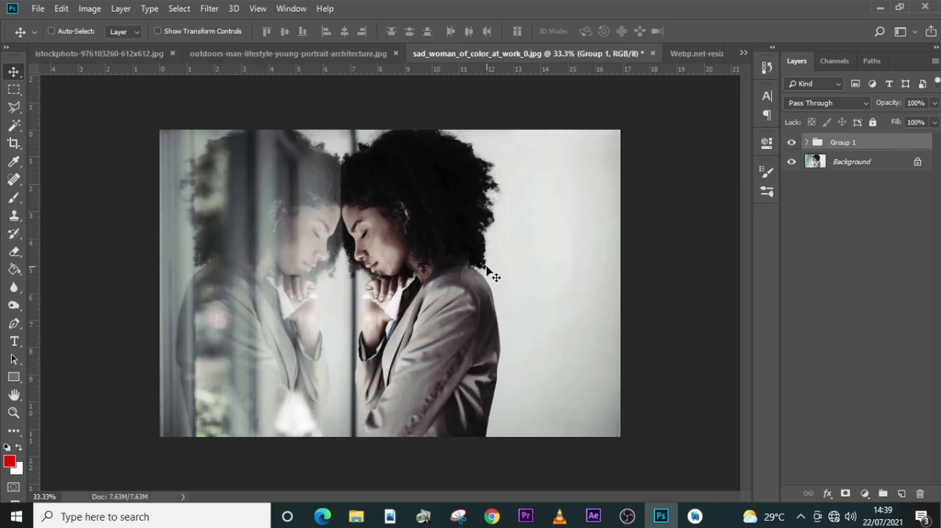